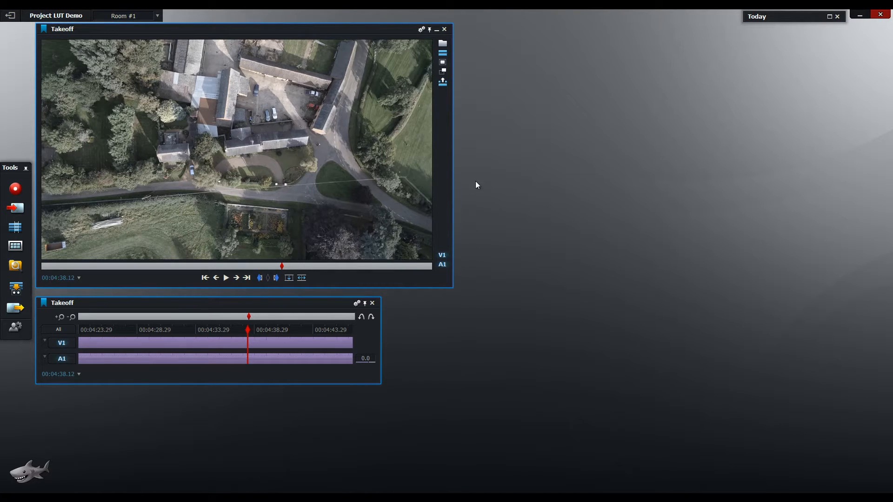
Show the Video Analysis scopes for the Takeoff clip and scrub the footage to the frame at 00:04:39.00
click(422, 30)
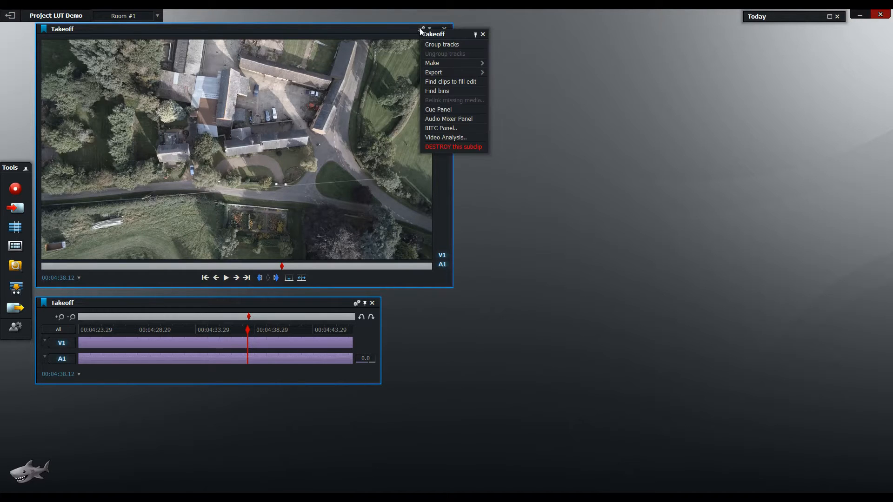
click(446, 137)
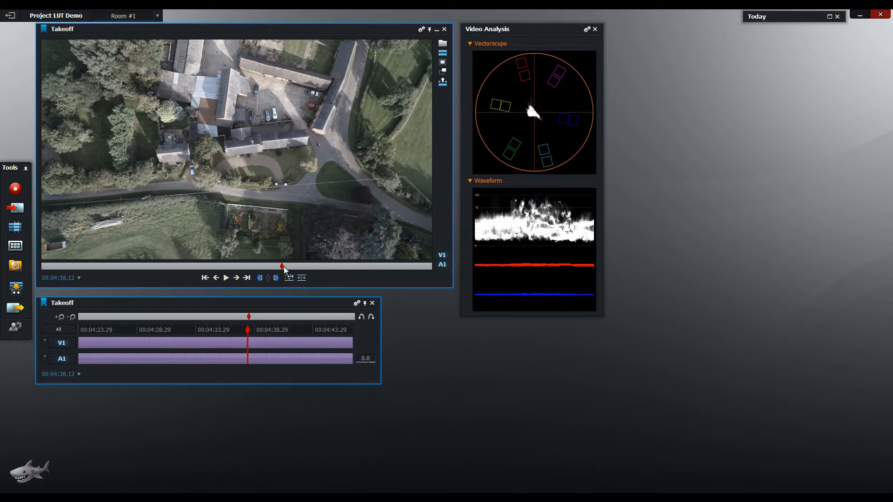
mouse_move(282, 269)
mouse_down()
mouse_move(290, 269)
mouse_move(264, 268)
mouse_up()
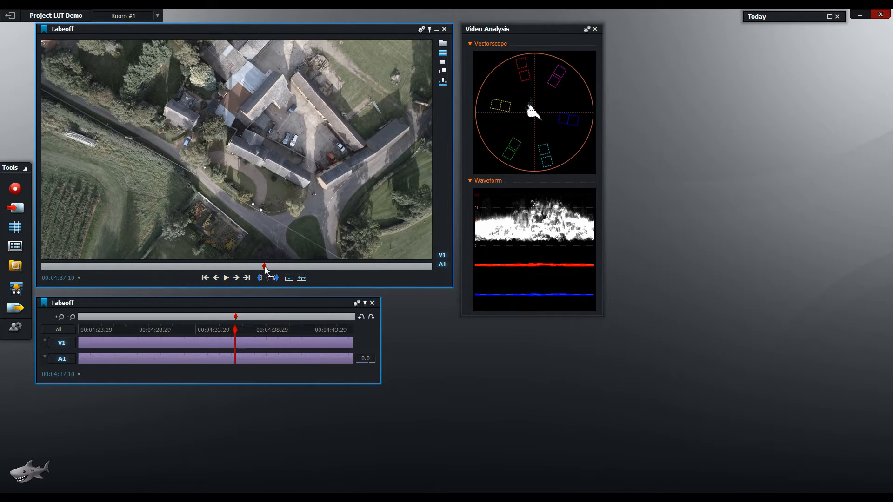
drag(266, 270, 292, 272)
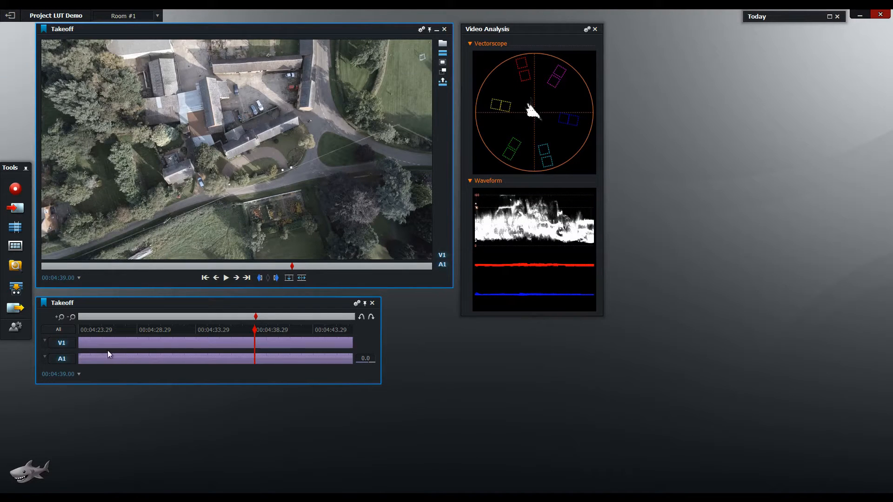
Add a Colour Correction effect to the V1 clip and set its black balance by sampling a dark area among the trees
right_click(87, 345)
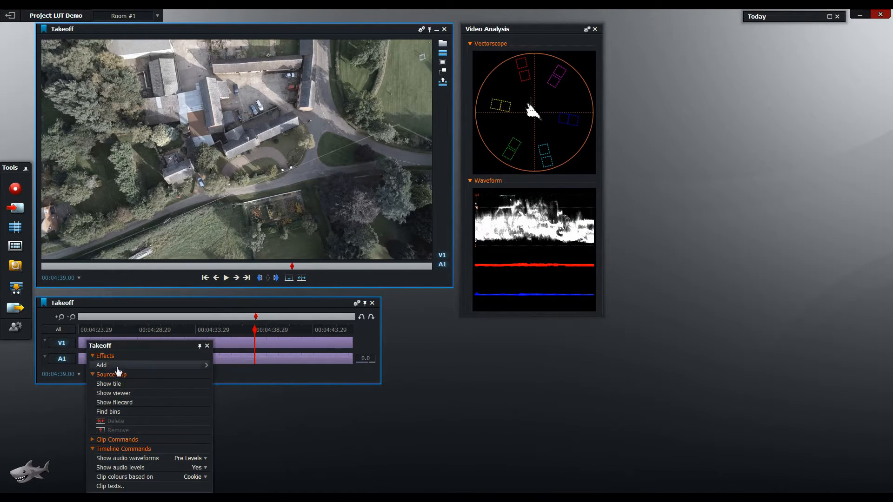
mouse_move(116, 366)
click(257, 282)
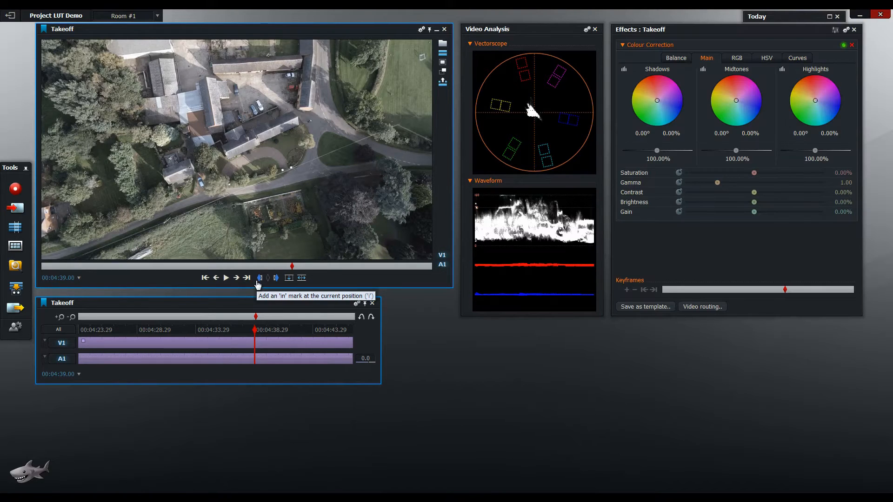
click(677, 59)
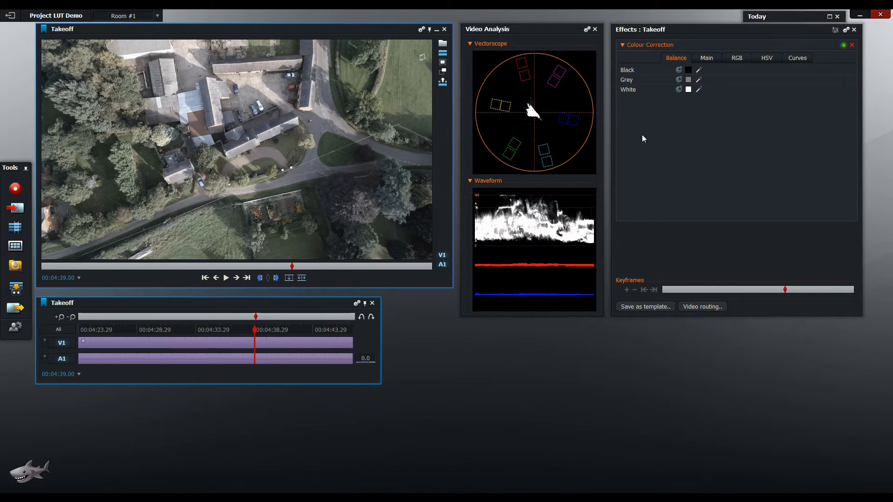
click(700, 72)
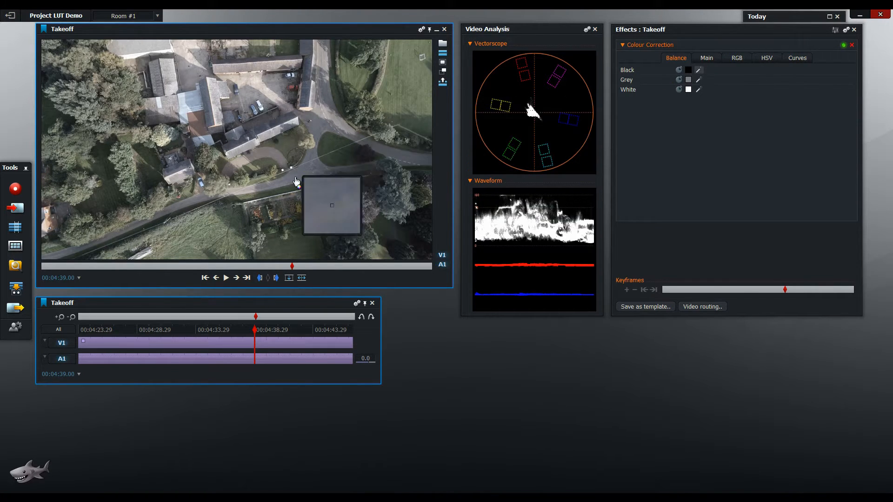
click(410, 223)
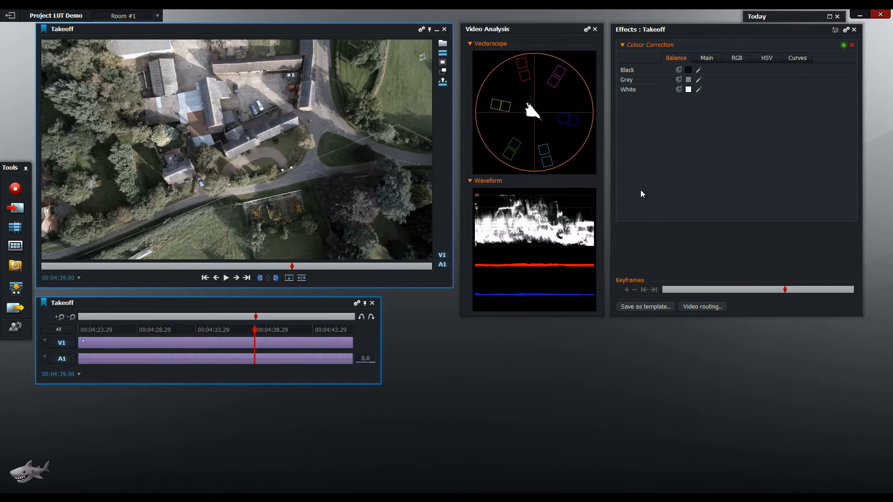
Try to set the white balance by sampling the picture, and compare the footage with Colour Correction bypassed and re-enabled
click(699, 90)
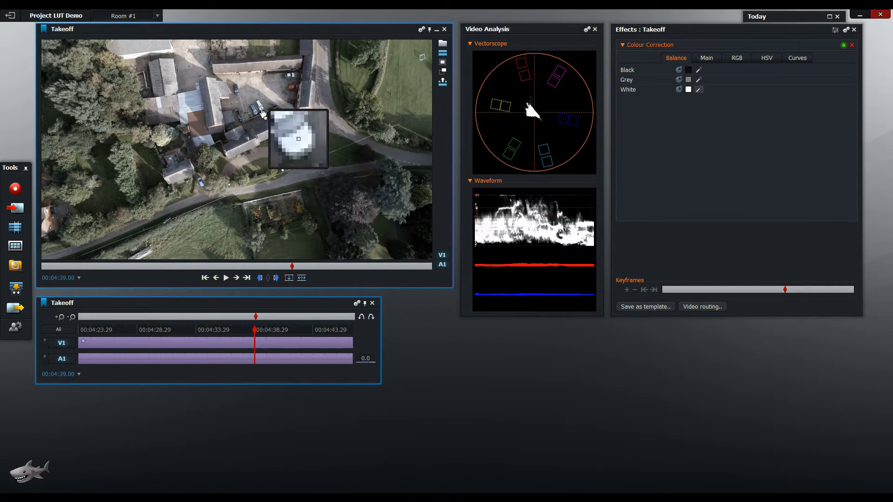
click(159, 103)
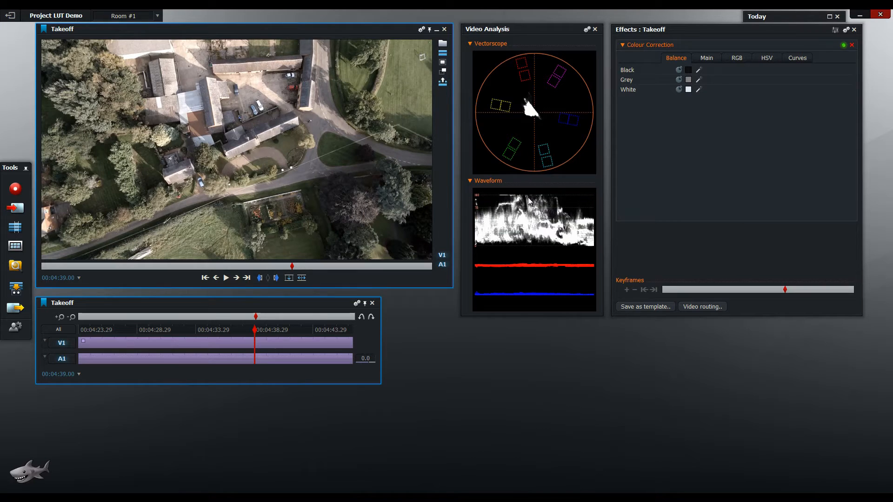
click(851, 45)
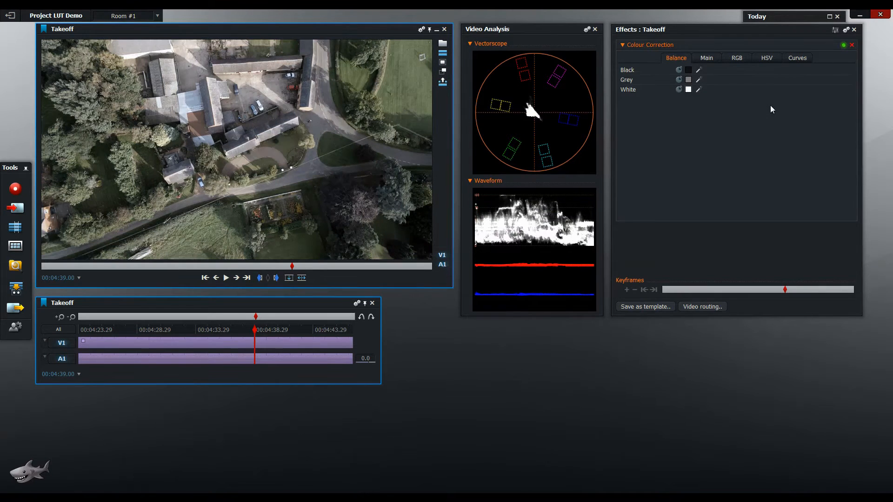
click(843, 45)
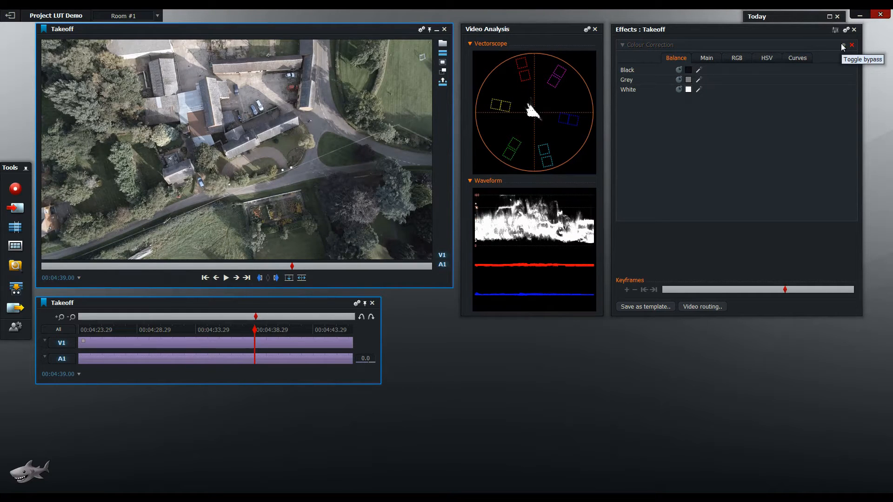
click(843, 46)
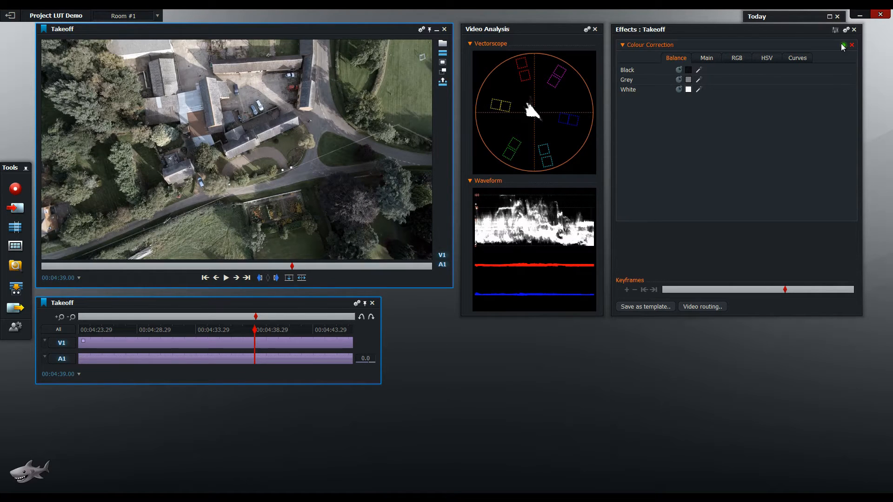
Set the Colour Correction midtones to about 109.31% and saturation to about 43.84%, checking the result by playing the clip
click(707, 60)
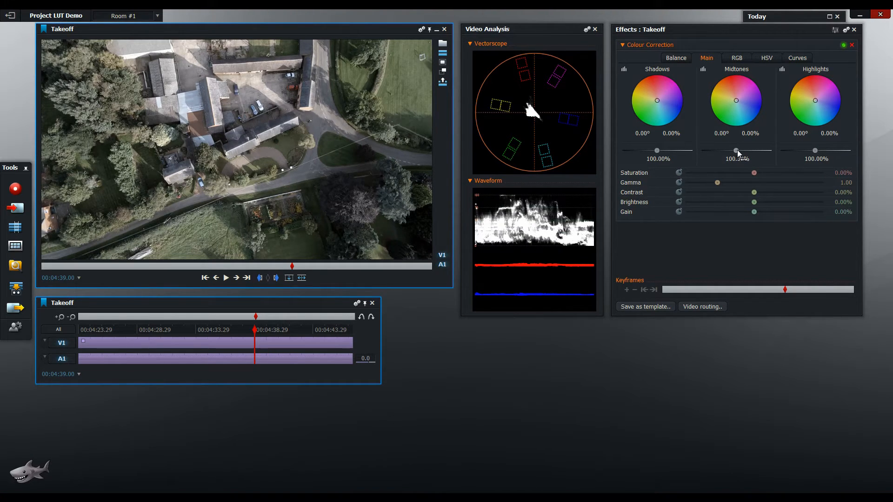
drag(737, 151, 742, 152)
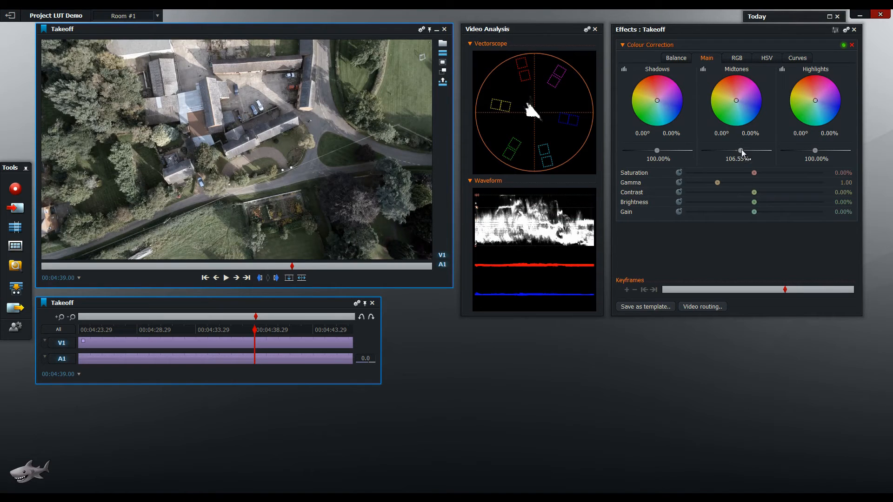
mouse_move(741, 153)
mouse_down()
mouse_move(759, 155)
mouse_move(711, 156)
mouse_move(743, 157)
mouse_up()
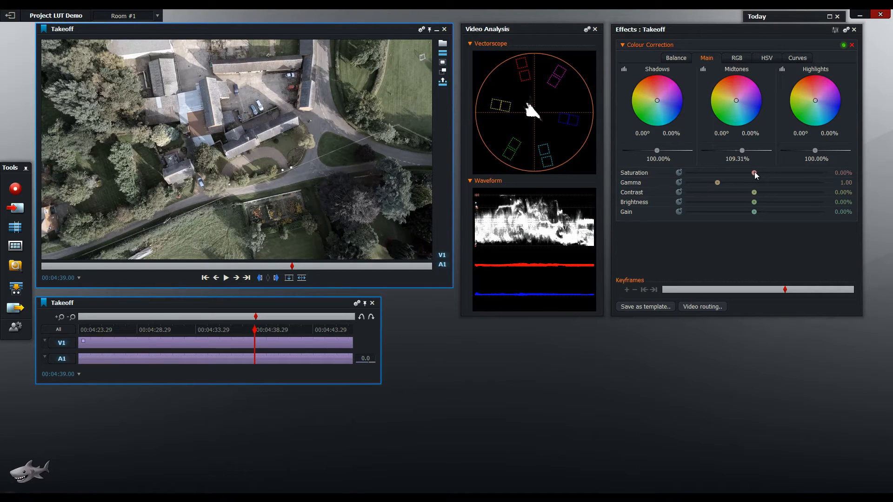
drag(755, 173, 785, 176)
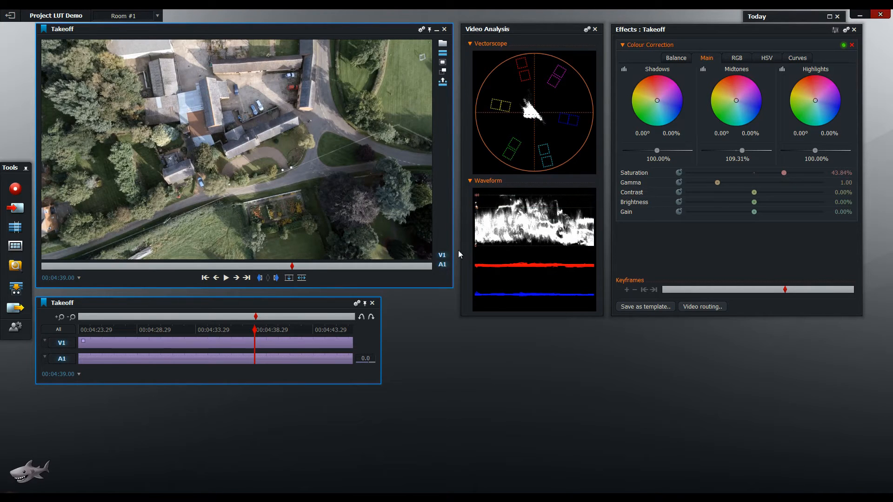
click(226, 278)
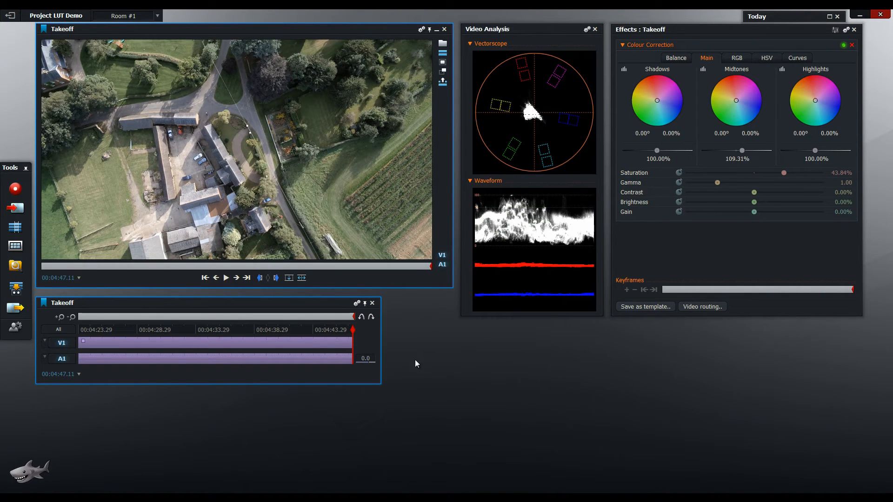
Add a 3D LUT effect to the Takeoff clip on V1
right_click(105, 342)
mouse_move(163, 329)
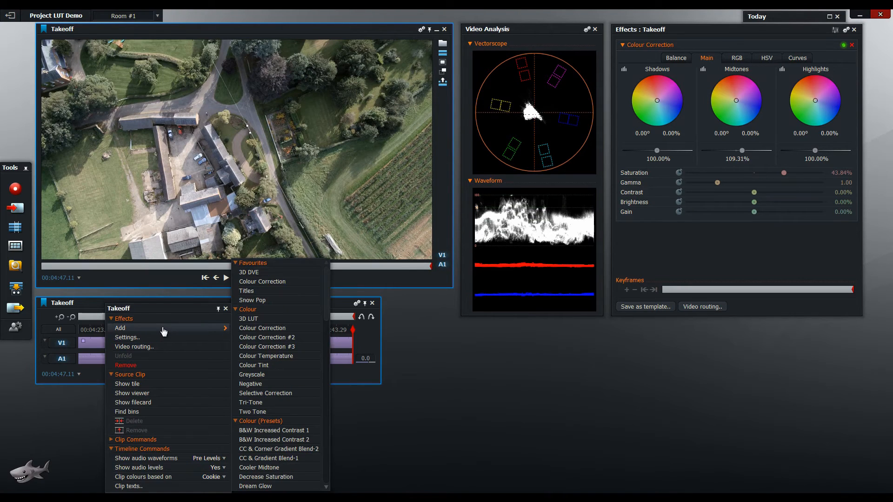
click(248, 319)
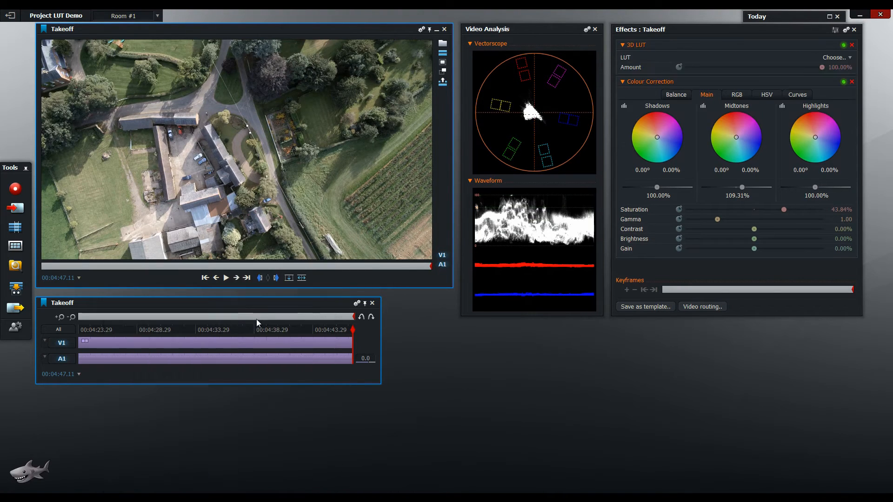
Try the Bcolor LUT at an amount of about 33.22% and compare the picture with the 3D LUT bypassed
click(847, 59)
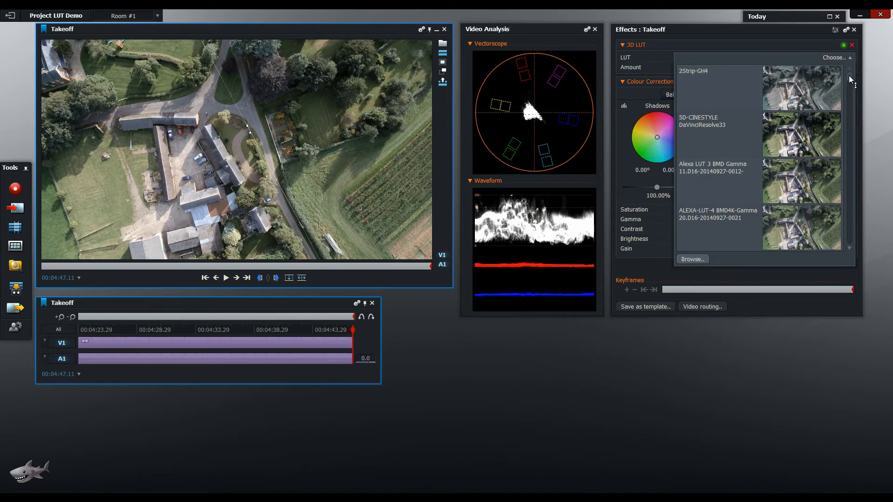
scroll(849, 75, down, 2)
scroll(849, 79, down, 3)
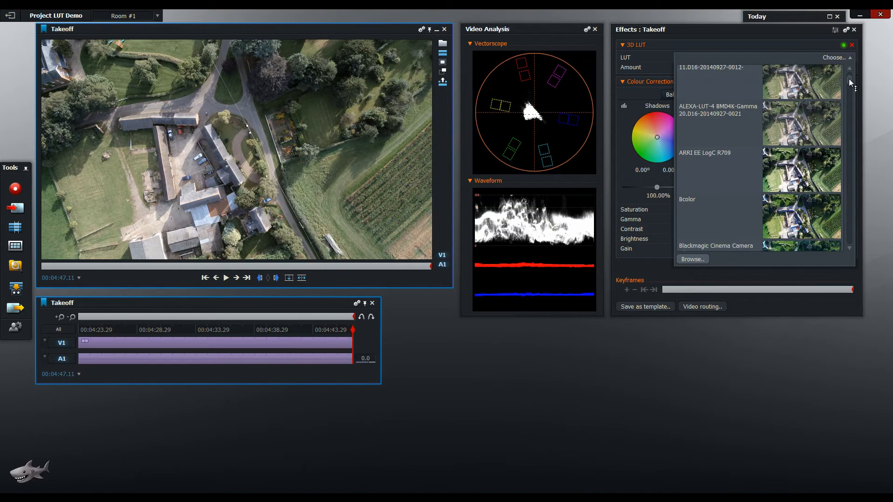
click(734, 188)
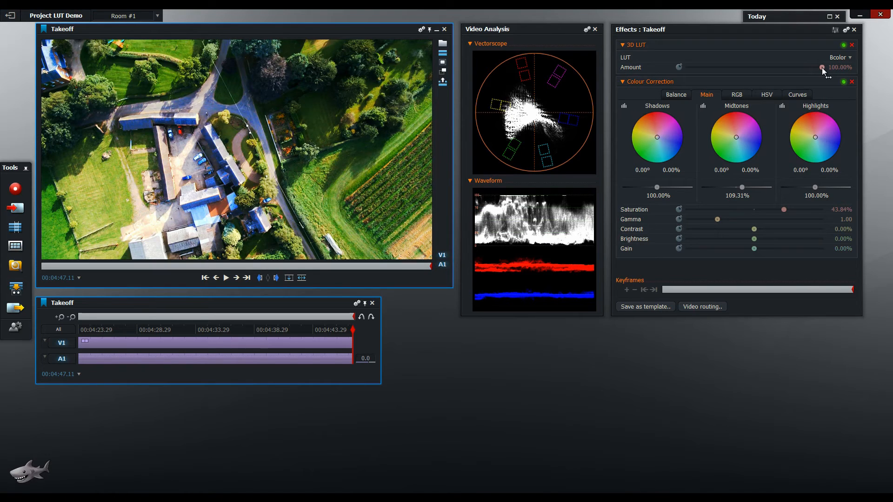
drag(822, 68, 731, 69)
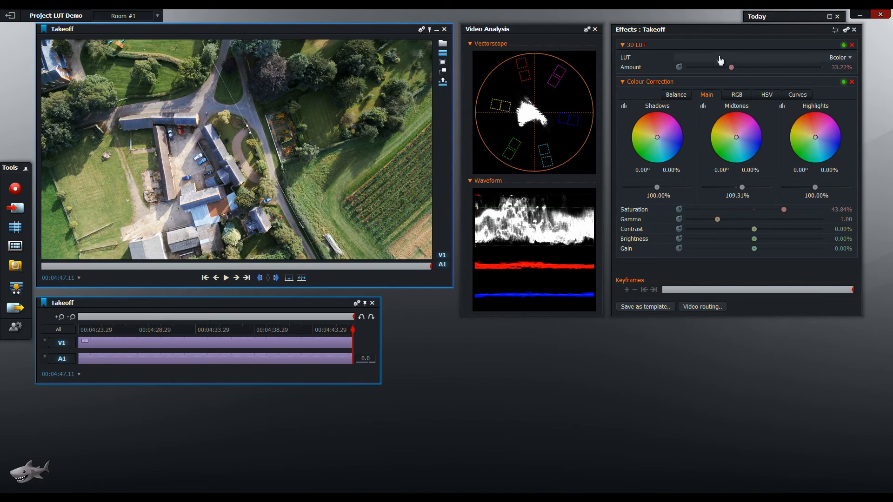
click(844, 46)
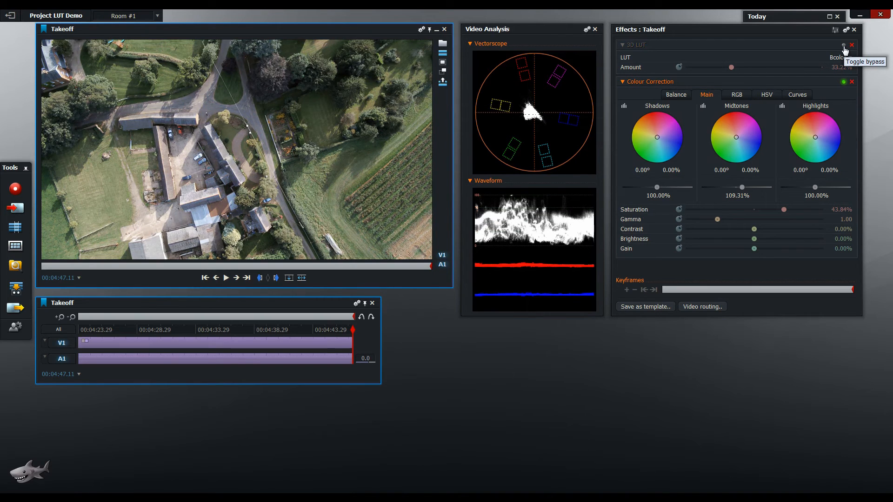
click(844, 46)
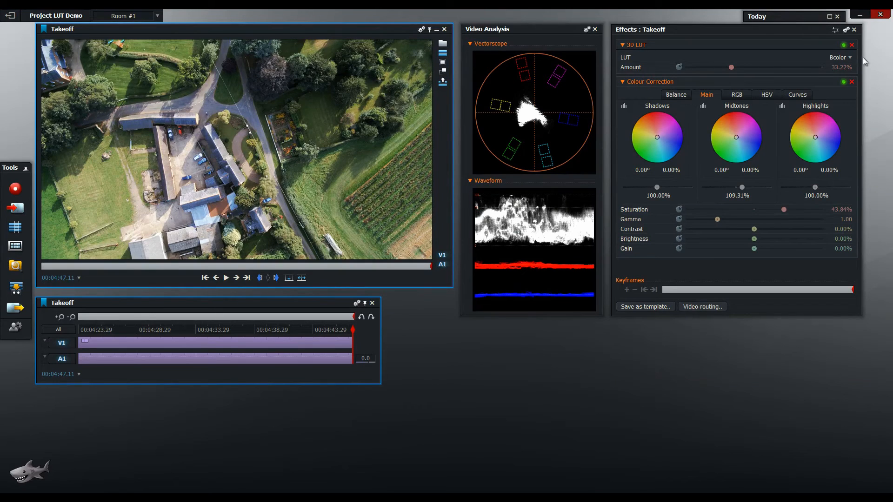
Switch the 3D LUT to vintage 2 and set its amount to about 84.59%
click(846, 58)
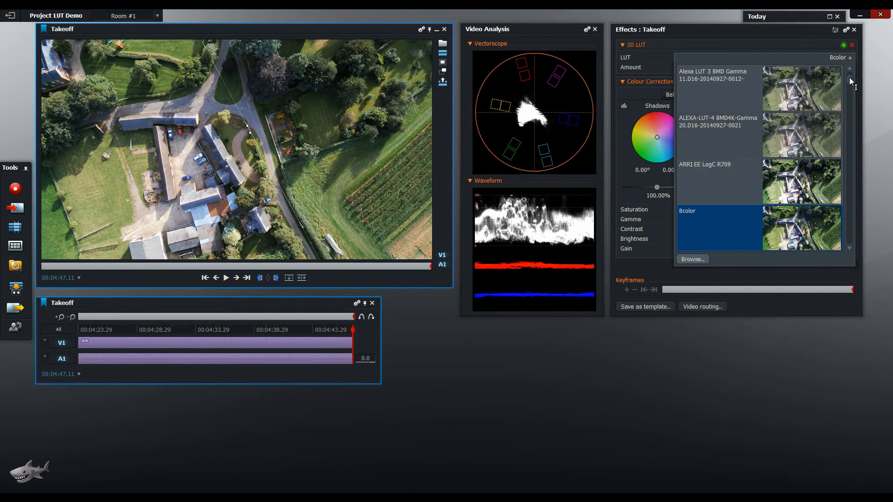
drag(849, 77, 832, 232)
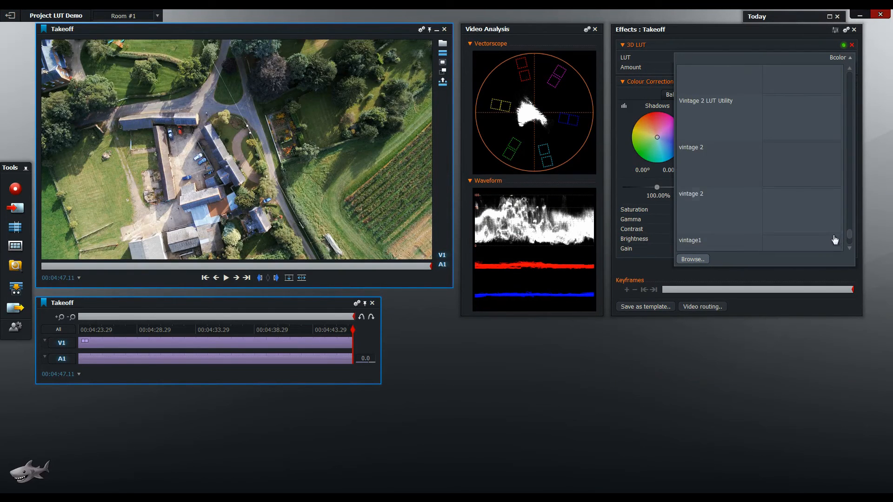
click(736, 208)
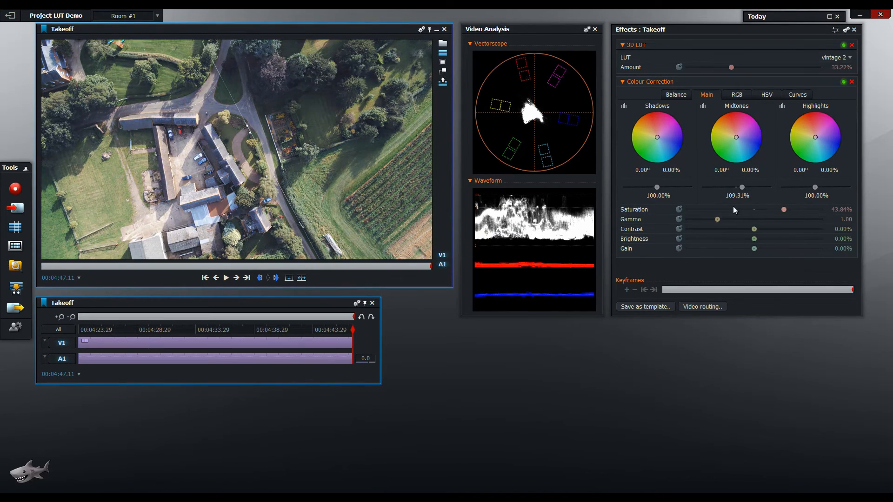
drag(733, 66, 803, 69)
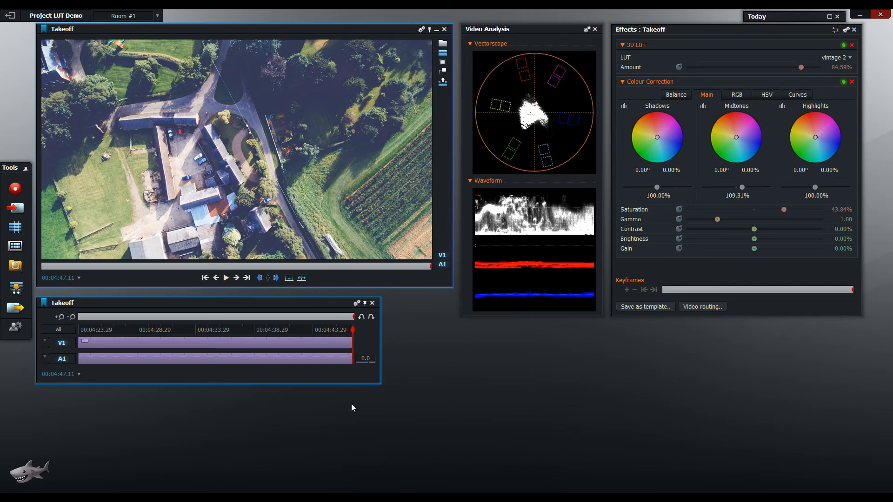
Replace the 3D LUT with the d5300 fuji look
click(849, 57)
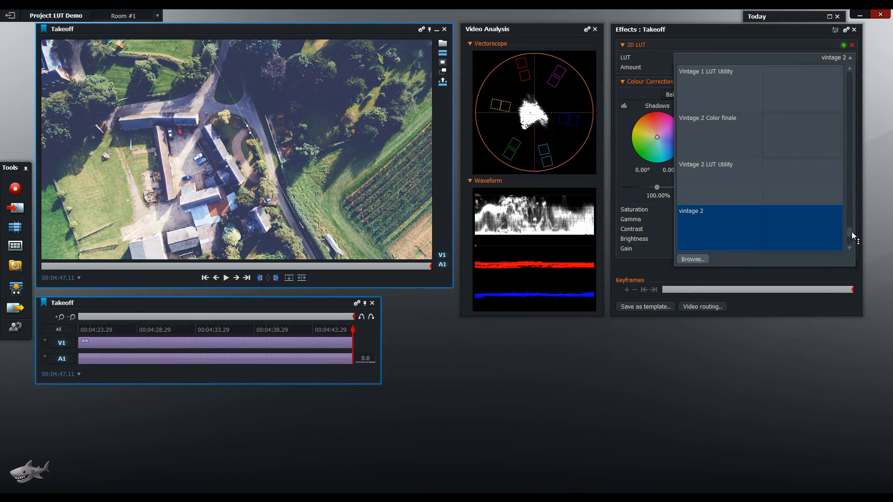
drag(853, 231, 849, 101)
click(767, 186)
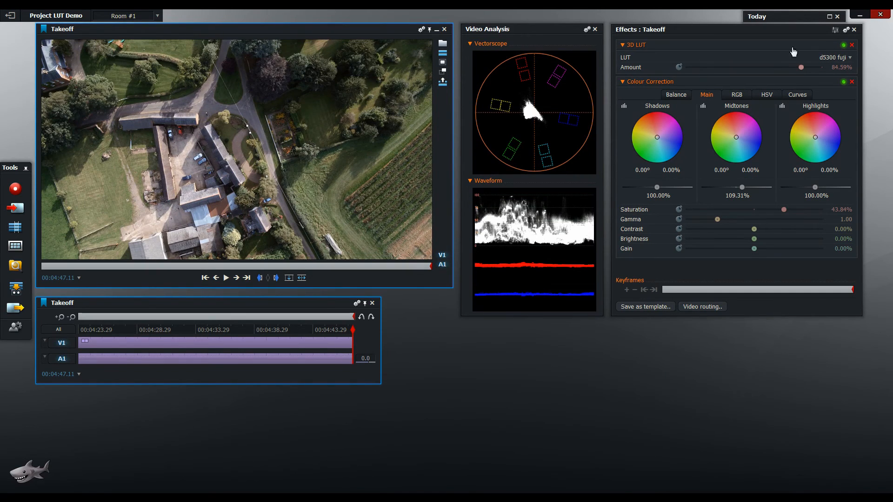
Bypass both the 3D LUT and Colour Correction effects to compare with the original footage, and re-enable them
click(843, 45)
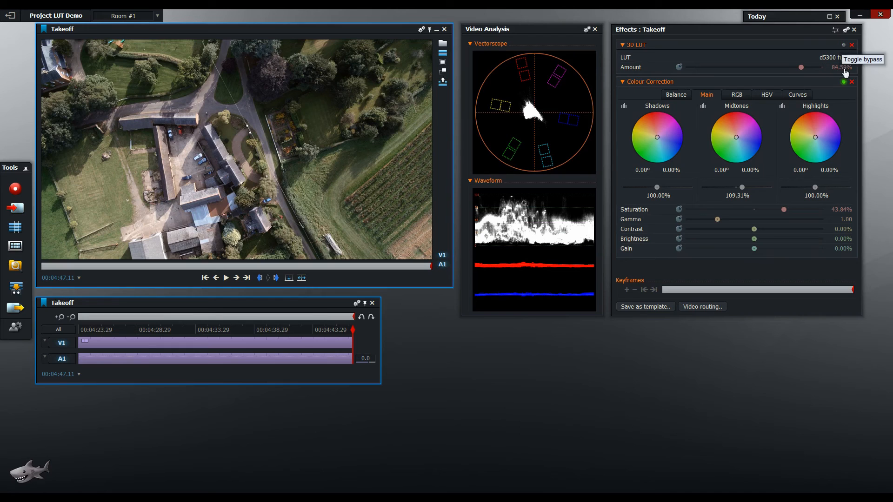
click(845, 83)
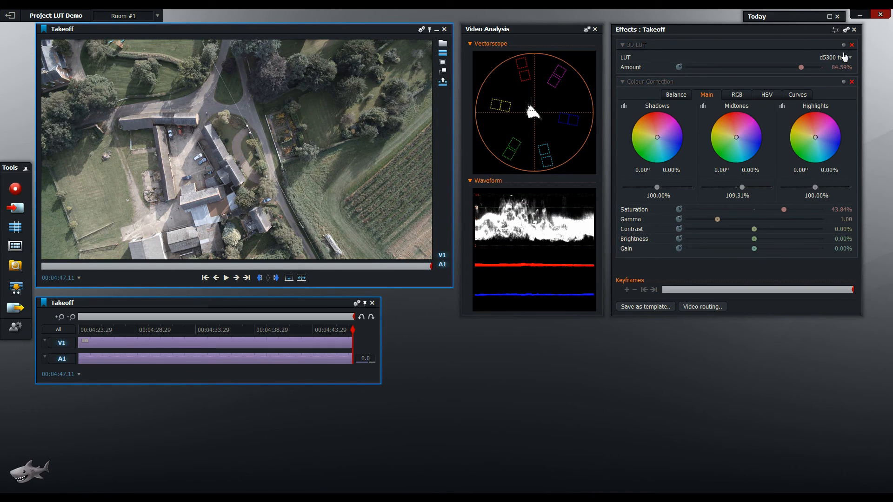
click(844, 82)
click(843, 46)
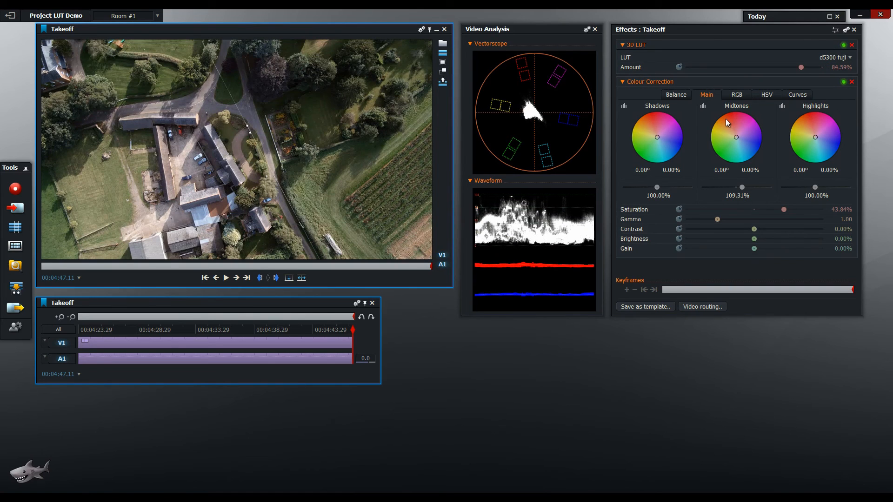